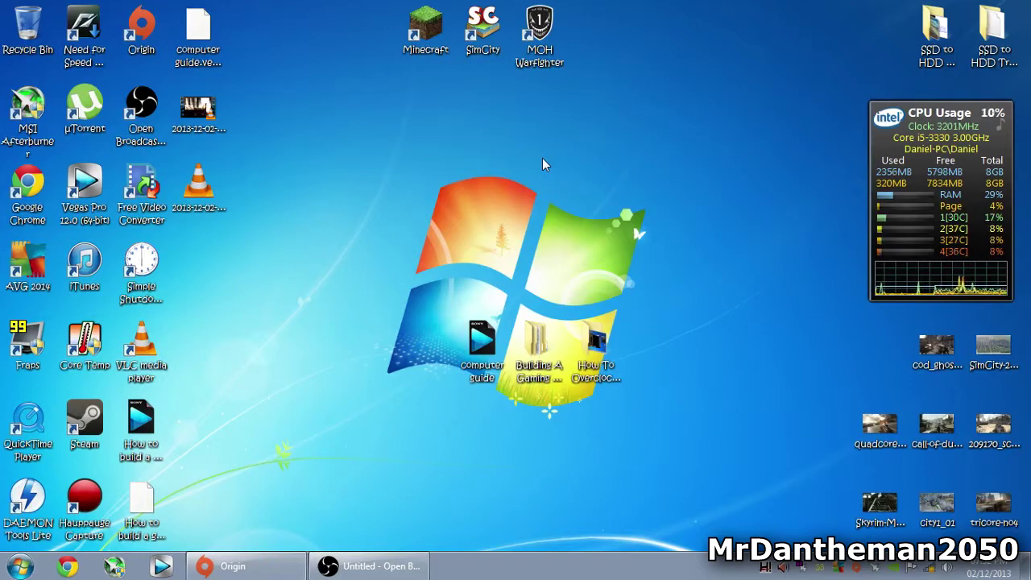
- Launch MSI Afterburner and position its window to show the GTX 760 idling at +0 offsets
{"action": "double_click", "coordinate": [4, 108]}
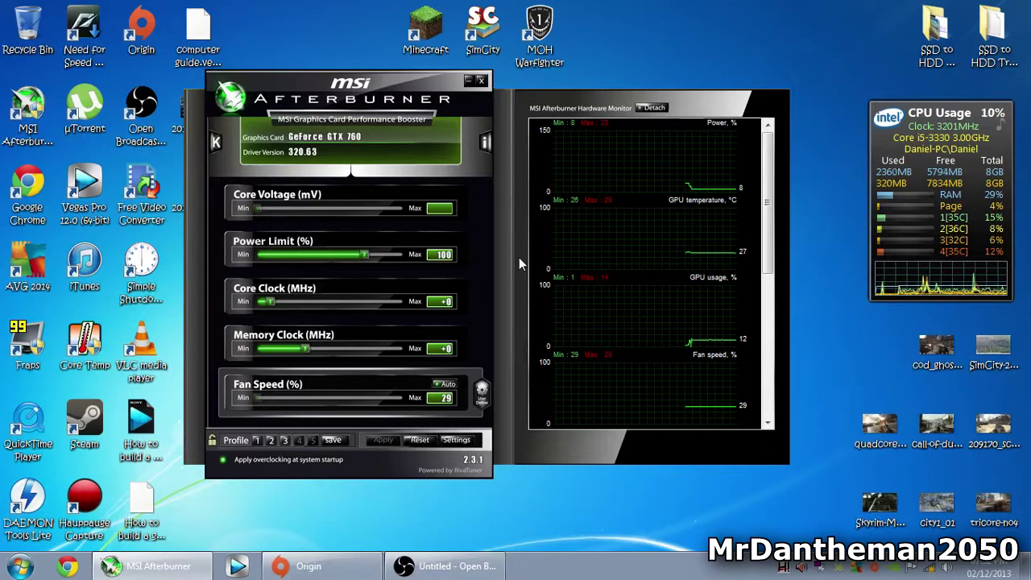
{"action": "mouse_move", "coordinate": [387, 134]}
{"action": "left_mouse_down"}
{"action": "mouse_move", "coordinate": [392, 148]}
{"action": "mouse_move", "coordinate": [372, 131]}
{"action": "left_mouse_up"}
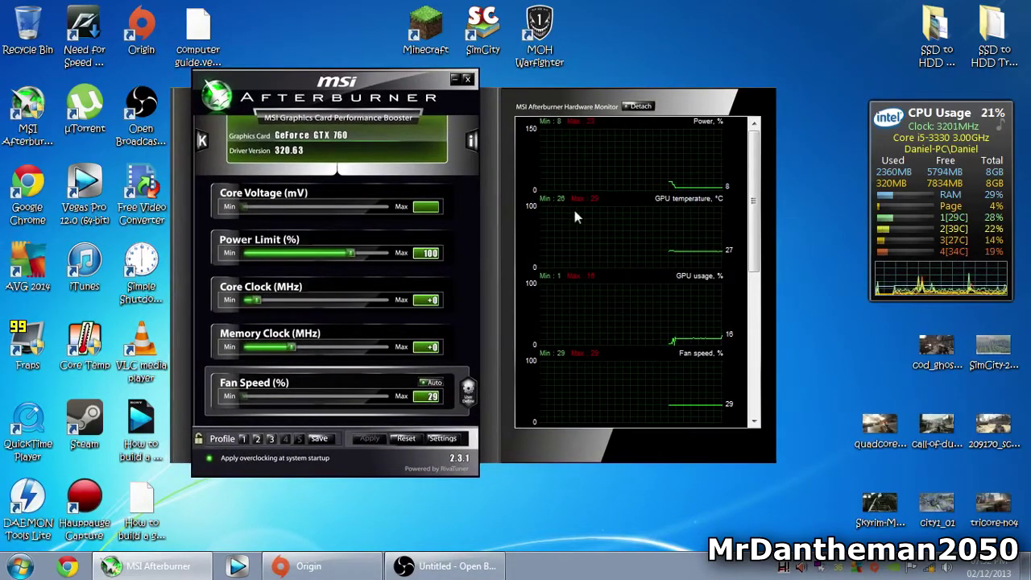
{"action": "left_click_drag", "start_coordinate": [457, 163], "coordinate": [467, 173]}
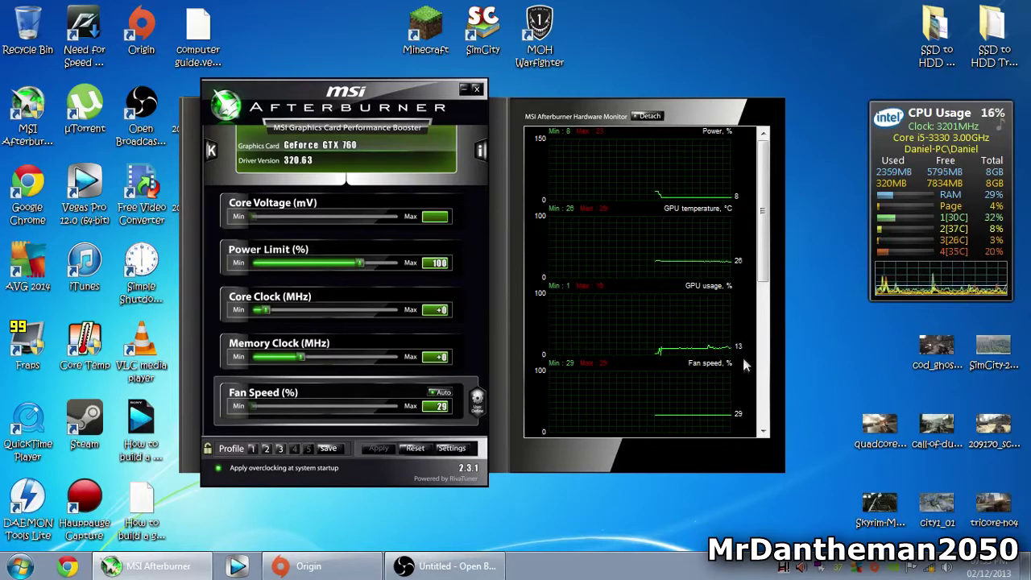
{"action": "left_click_drag", "start_coordinate": [764, 272], "coordinate": [762, 391]}
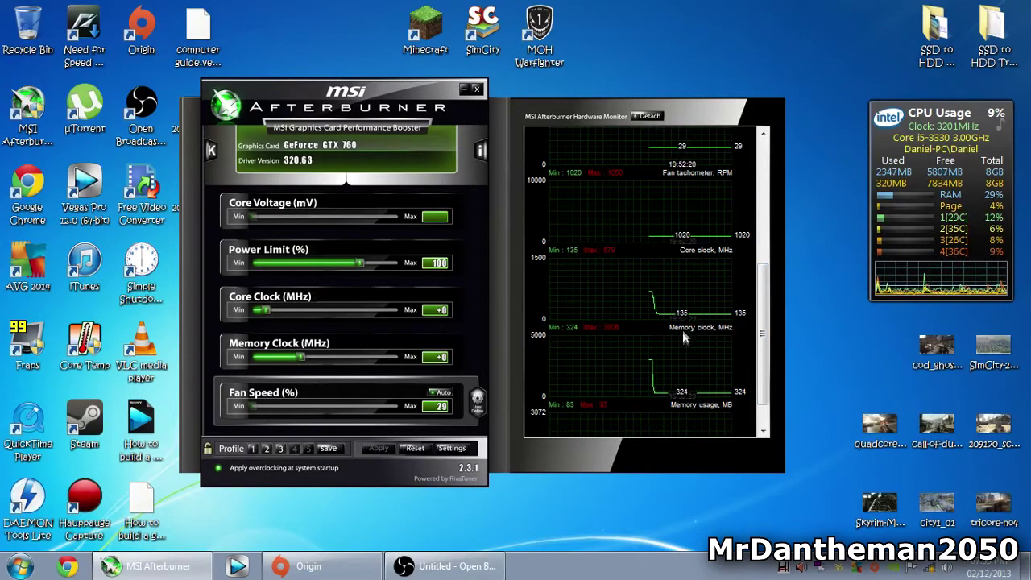
{"action": "left_click_drag", "start_coordinate": [763, 363], "coordinate": [760, 242]}
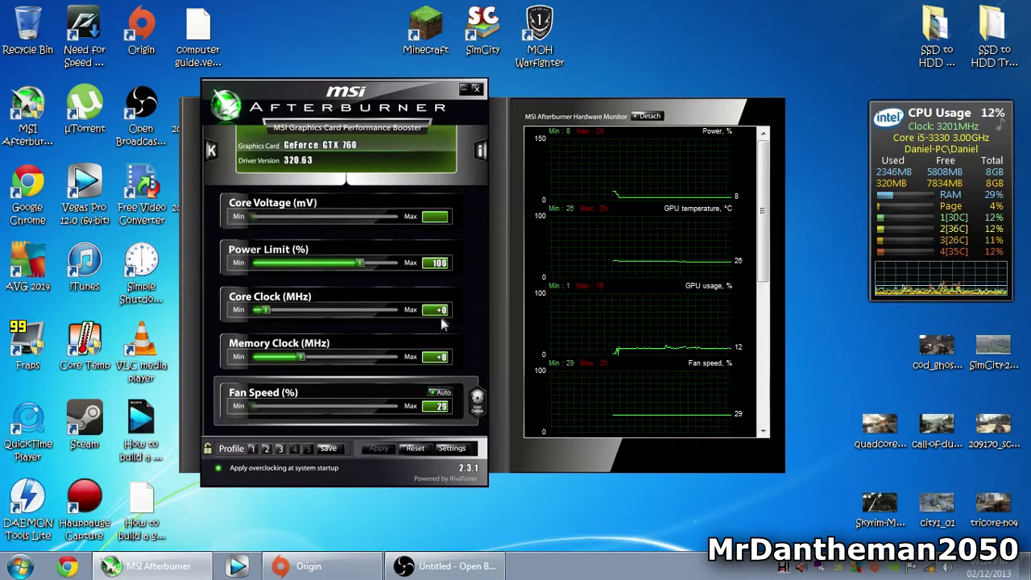
- Set the core clock offset to +113 MHz and apply it to the GTX 760
{"action": "left_click_drag", "start_coordinate": [763, 259], "coordinate": [763, 367]}
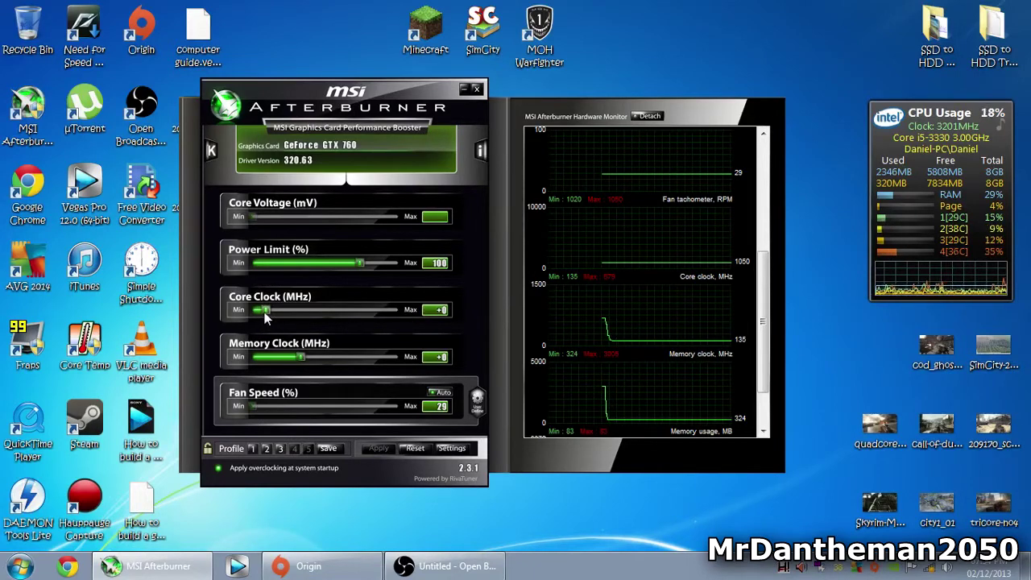
{"action": "left_click_drag", "start_coordinate": [264, 311], "coordinate": [272, 311]}
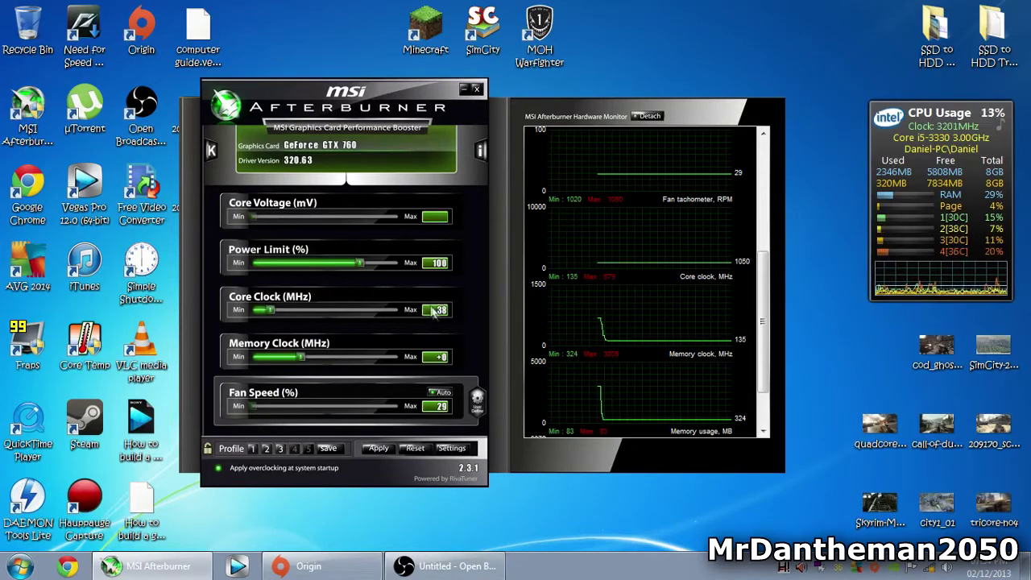
{"action": "left_click_drag", "start_coordinate": [270, 308], "coordinate": [280, 309]}
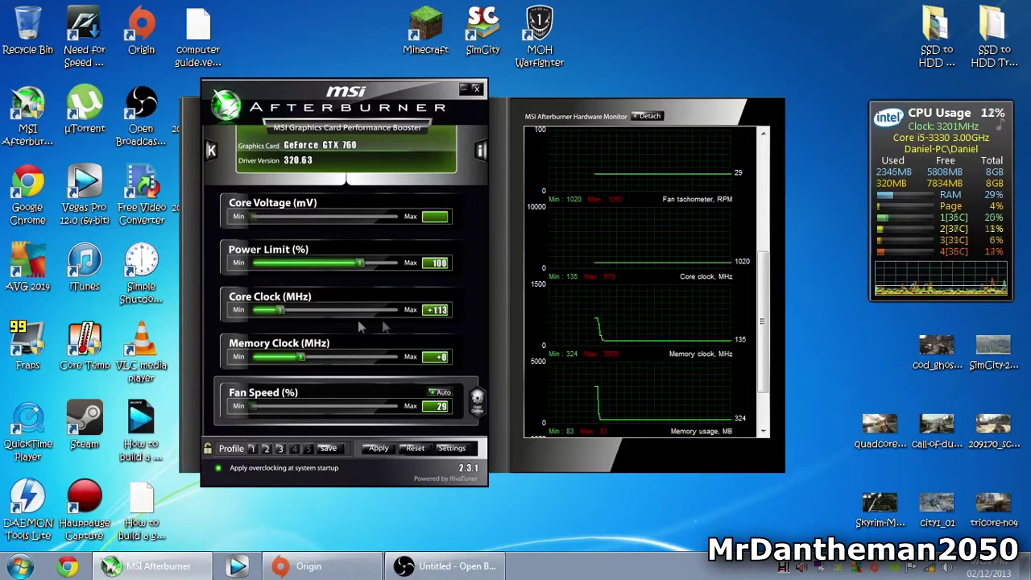
{"action": "left_click", "coordinate": [378, 448]}
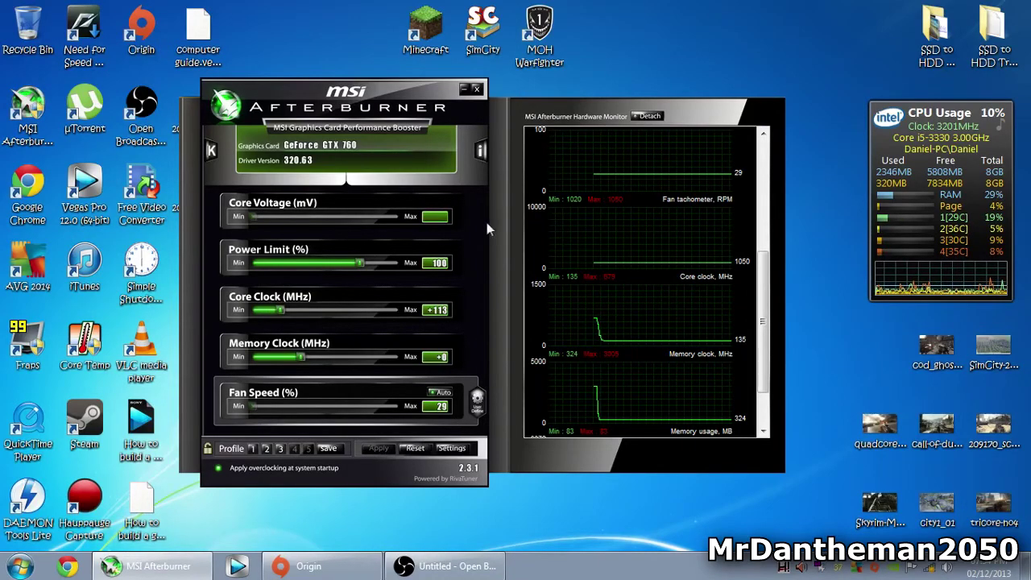
{"action": "left_click_drag", "start_coordinate": [487, 222], "coordinate": [460, 217]}
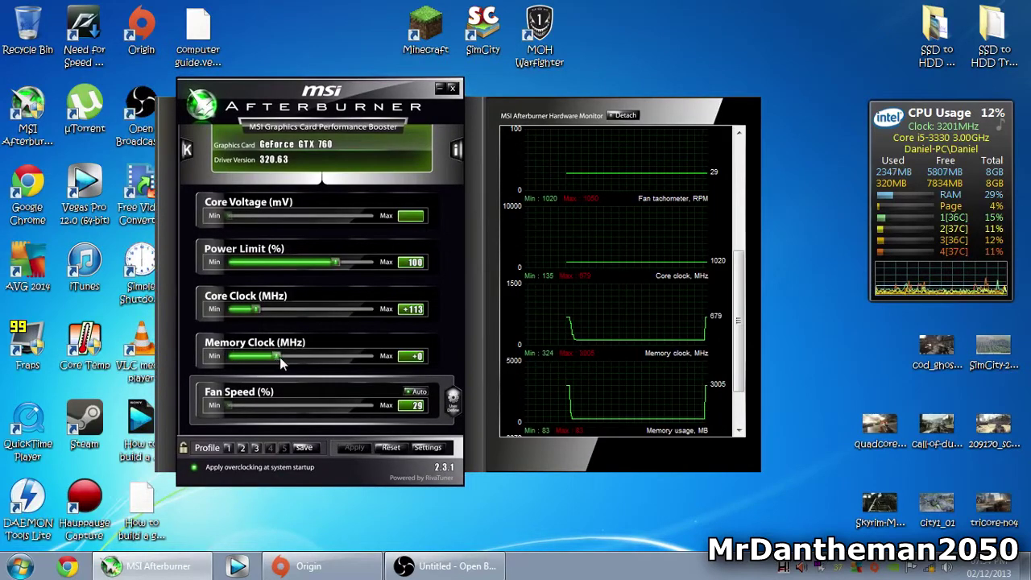
- Set the memory clock offset to +116 MHz, apply it, and move the Afterburner window left
{"action": "left_click_drag", "start_coordinate": [279, 357], "coordinate": [292, 360]}
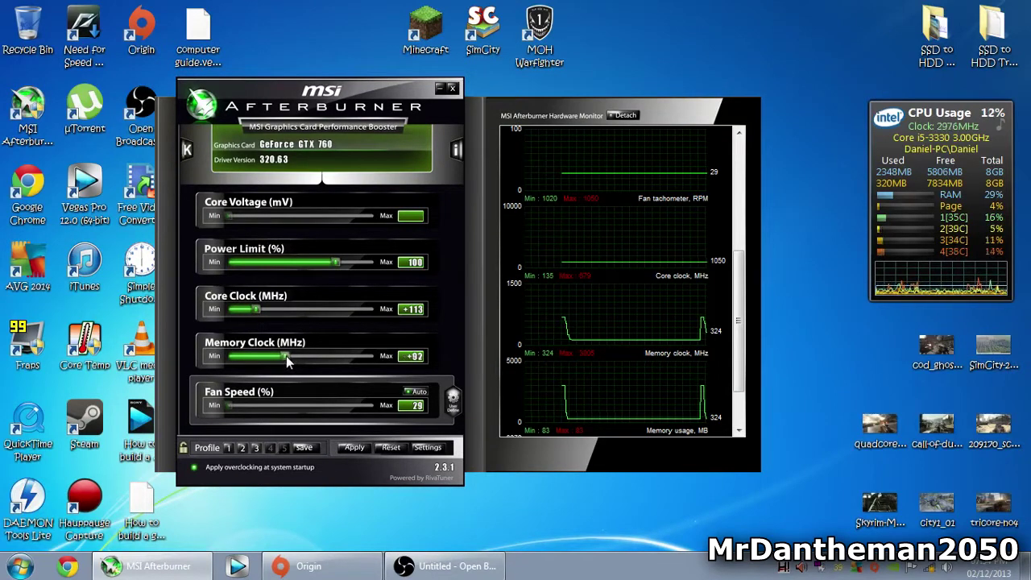
{"action": "left_click_drag", "start_coordinate": [288, 356], "coordinate": [288, 356]}
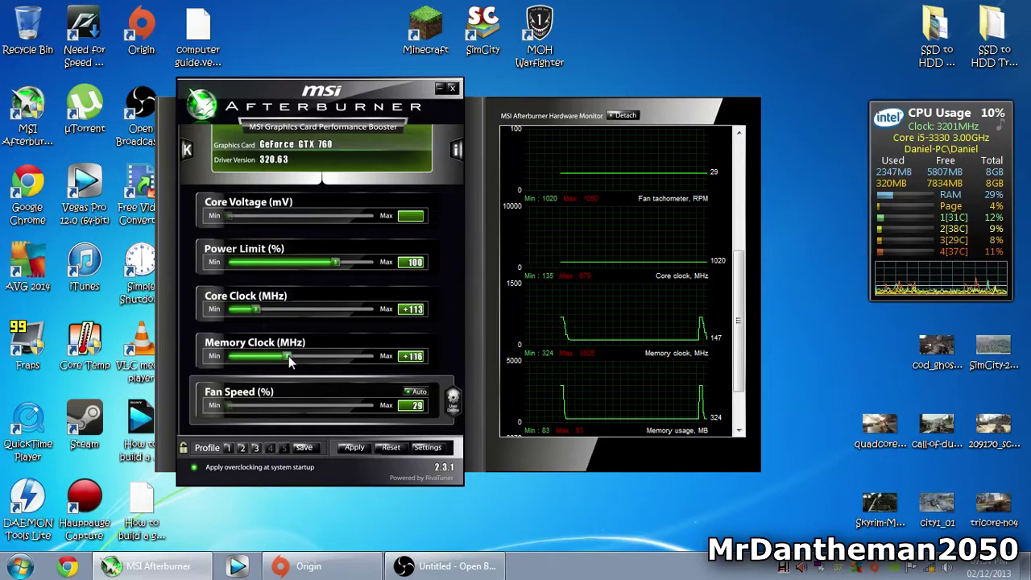
{"action": "left_click", "coordinate": [357, 449]}
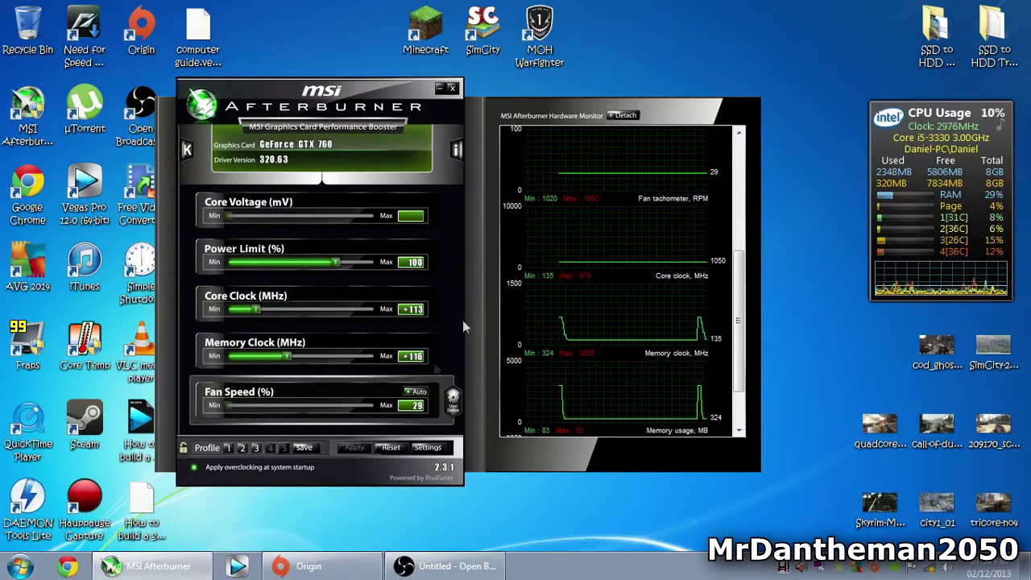
{"action": "left_click_drag", "start_coordinate": [452, 193], "coordinate": [340, 196]}
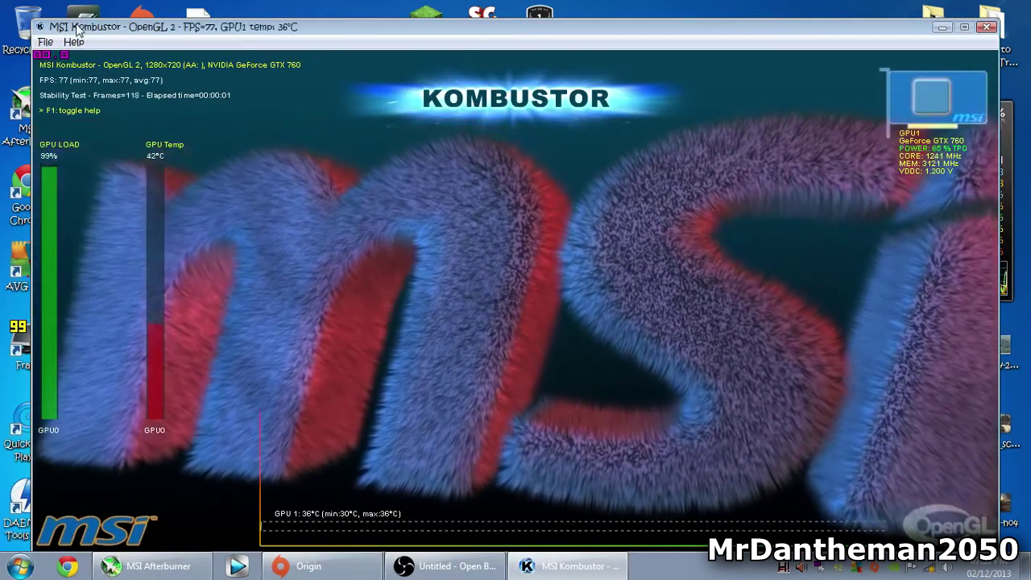
- Move the running Kombustor stress test window aside to the right screen edge
{"action": "mouse_move", "coordinate": [79, 29]}
{"action": "left_mouse_down"}
{"action": "mouse_move", "coordinate": [231, 29]}
{"action": "mouse_move", "coordinate": [93, 25]}
{"action": "left_mouse_up"}
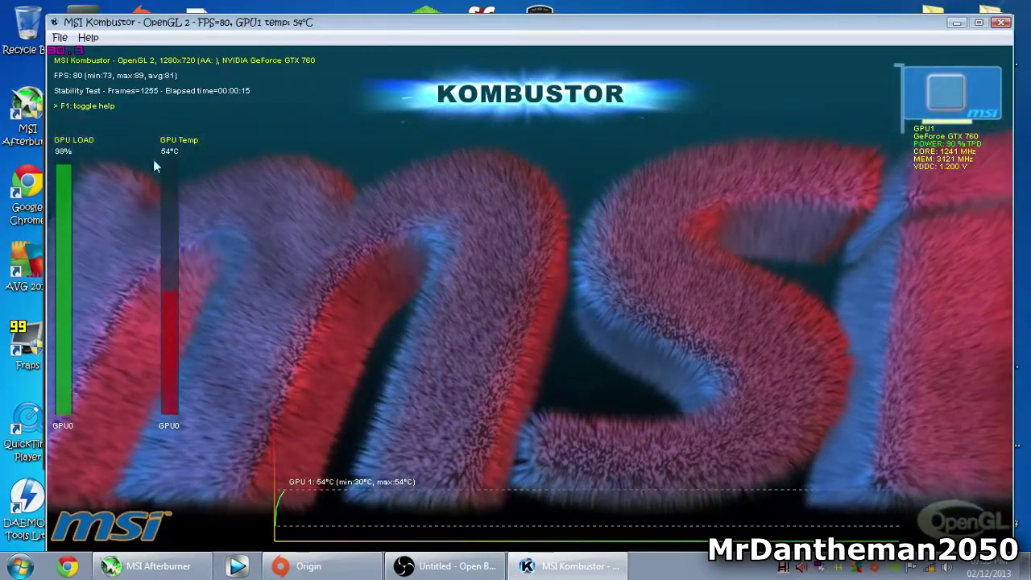
{"action": "left_click_drag", "start_coordinate": [175, 22], "coordinate": [223, 34]}
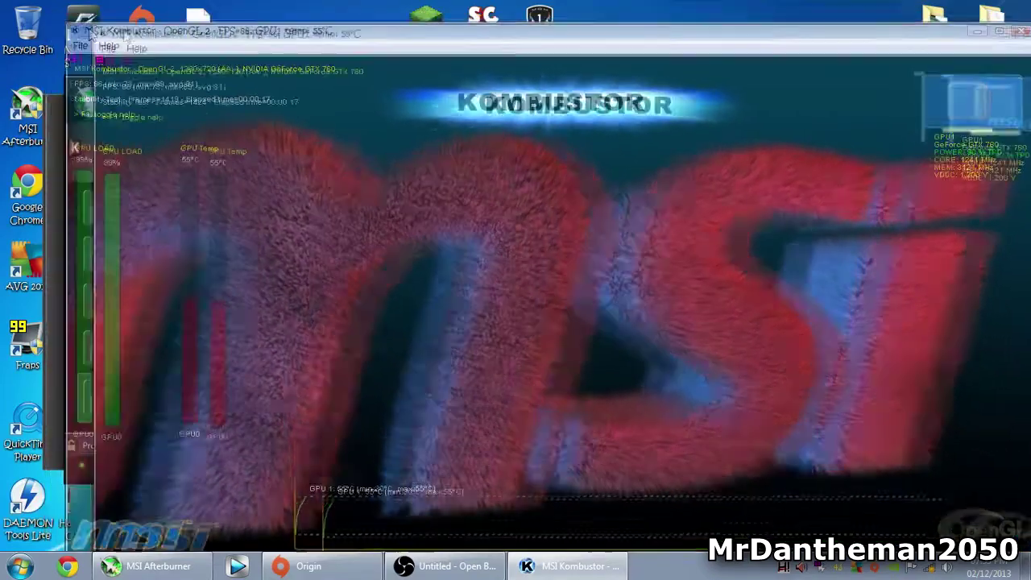
{"action": "left_click_drag", "start_coordinate": [89, 33], "coordinate": [959, 18]}
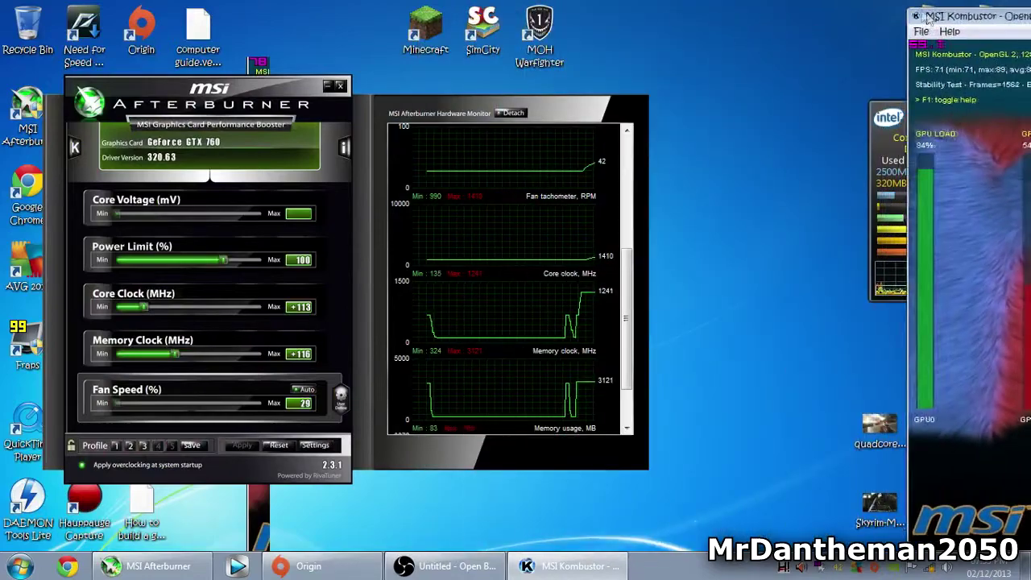
- Bring Afterburner beside Kombustor and scroll its hardware monitor to the top
{"action": "left_click_drag", "start_coordinate": [305, 98], "coordinate": [455, 103]}
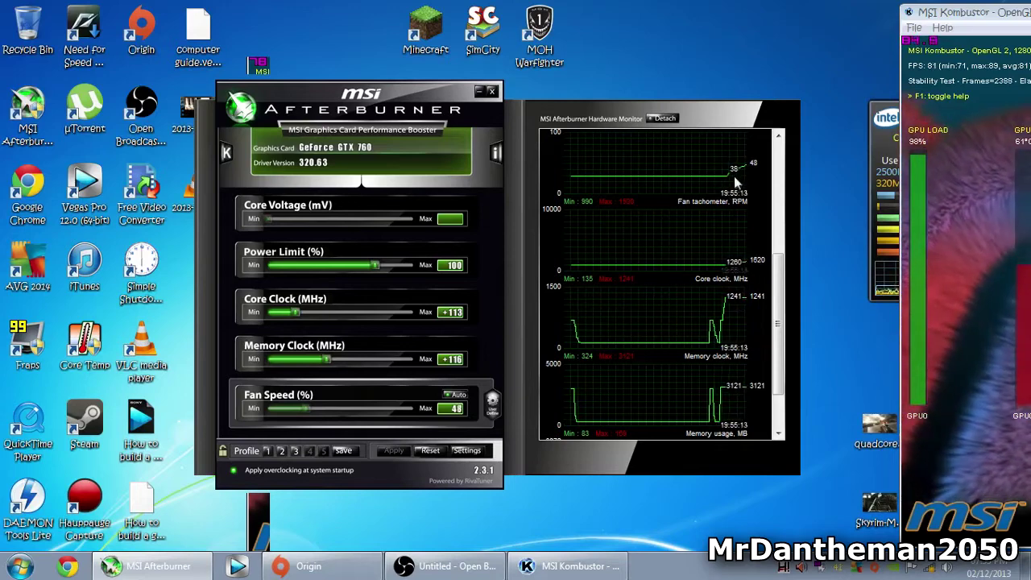
{"action": "scroll", "coordinate": [775, 319], "scroll_direction": "up", "scroll_amount": 1}
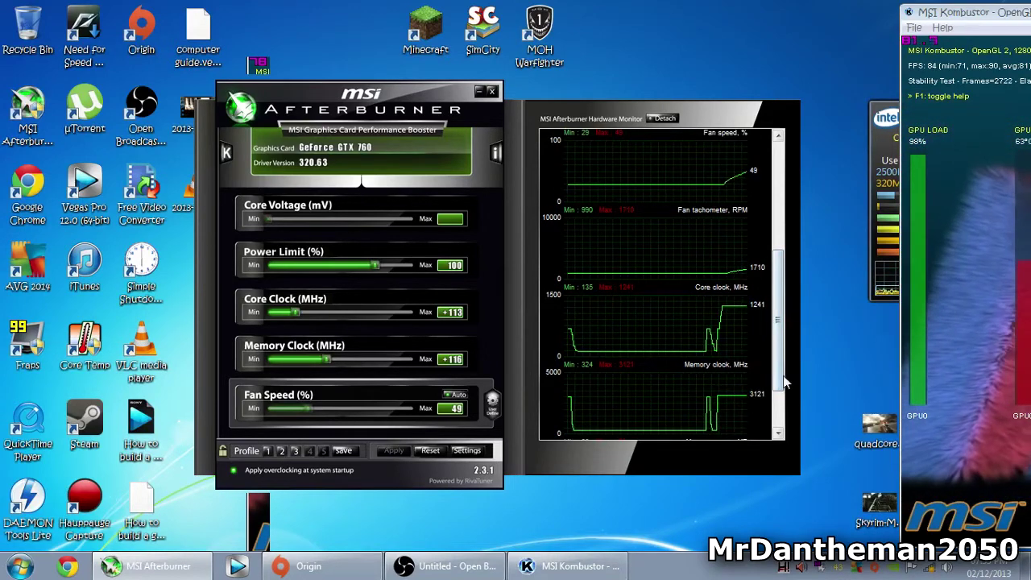
{"action": "left_click_drag", "start_coordinate": [780, 381], "coordinate": [783, 244]}
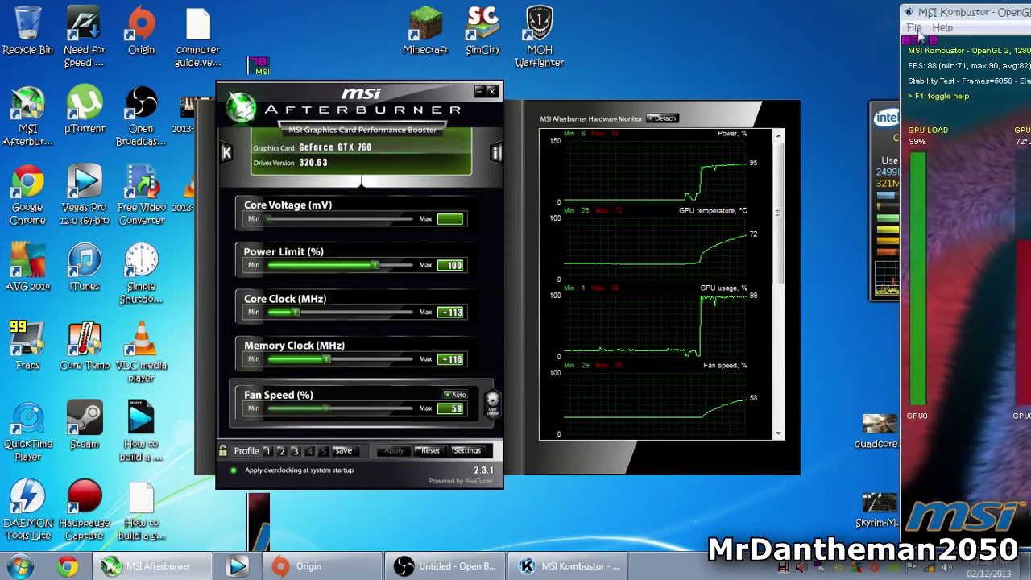
- Arrange the Kombustor and Afterburner windows side by side to watch temperature level near 79 °C
{"action": "left_click_drag", "start_coordinate": [926, 14], "coordinate": [556, 14]}
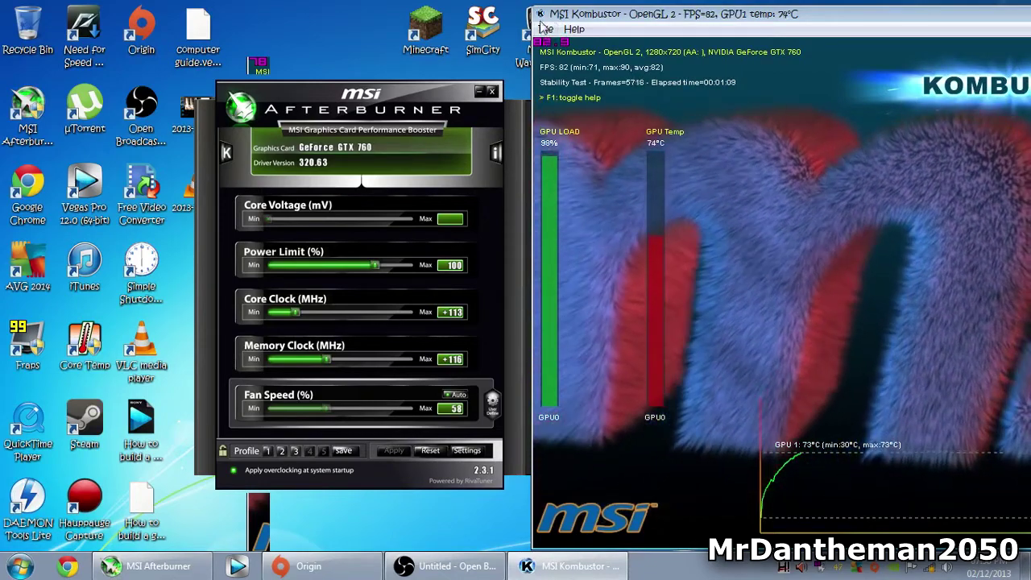
{"action": "left_click_drag", "start_coordinate": [553, 18], "coordinate": [701, 17]}
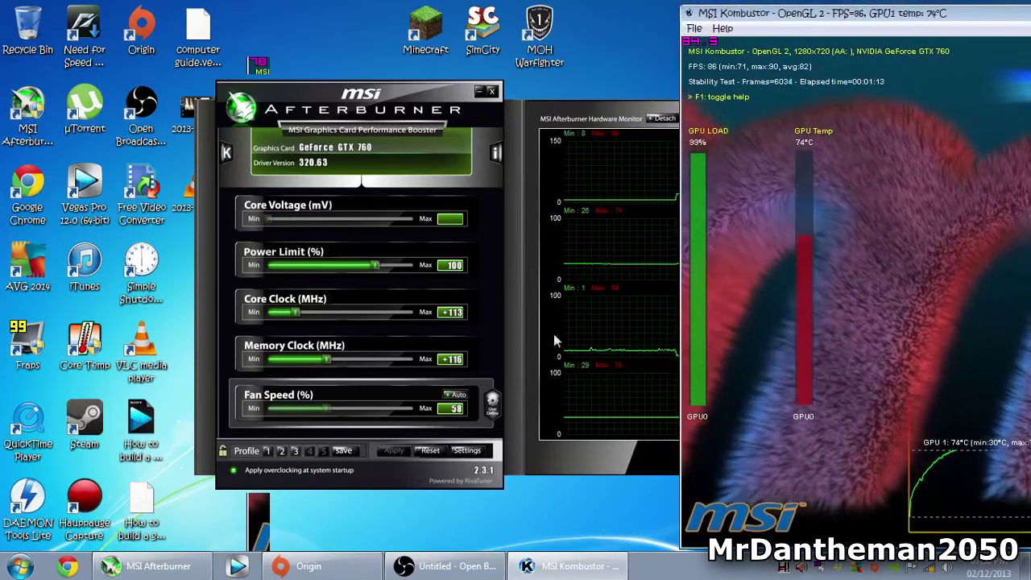
{"action": "left_click_drag", "start_coordinate": [431, 81], "coordinate": [256, 75]}
{"action": "left_click_drag", "start_coordinate": [743, 13], "coordinate": [706, 13]}
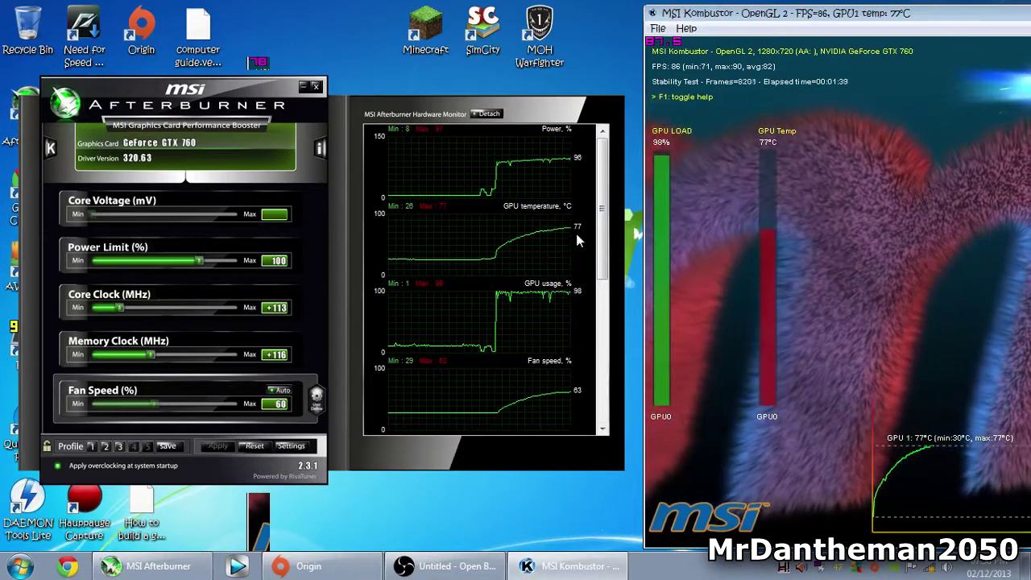
{"action": "mouse_move", "coordinate": [540, 170]}
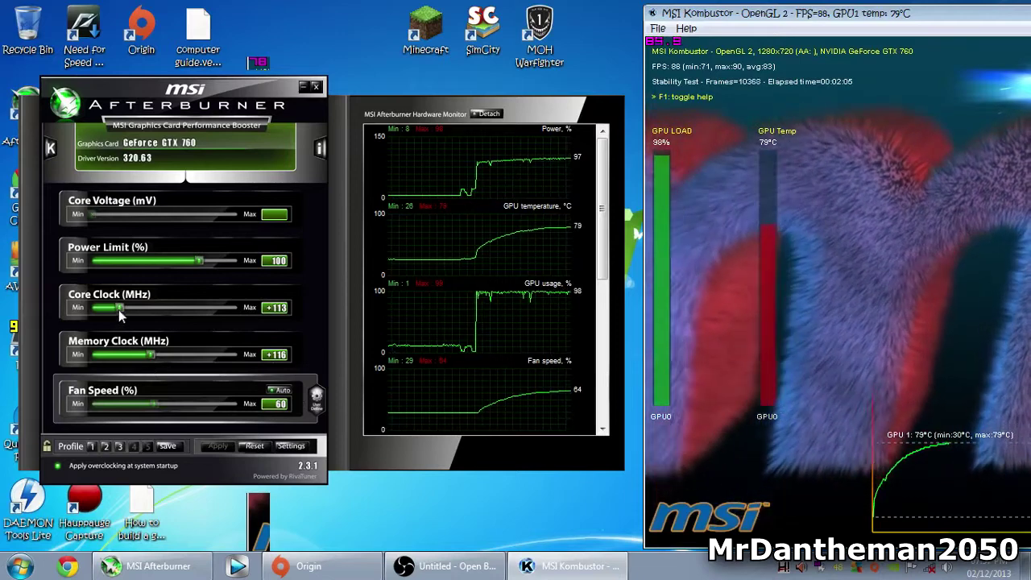
- Raise the core offset to +148 and memory offset to +155, apply, and maximize Kombustor
{"action": "left_click_drag", "start_coordinate": [119, 313], "coordinate": [125, 312]}
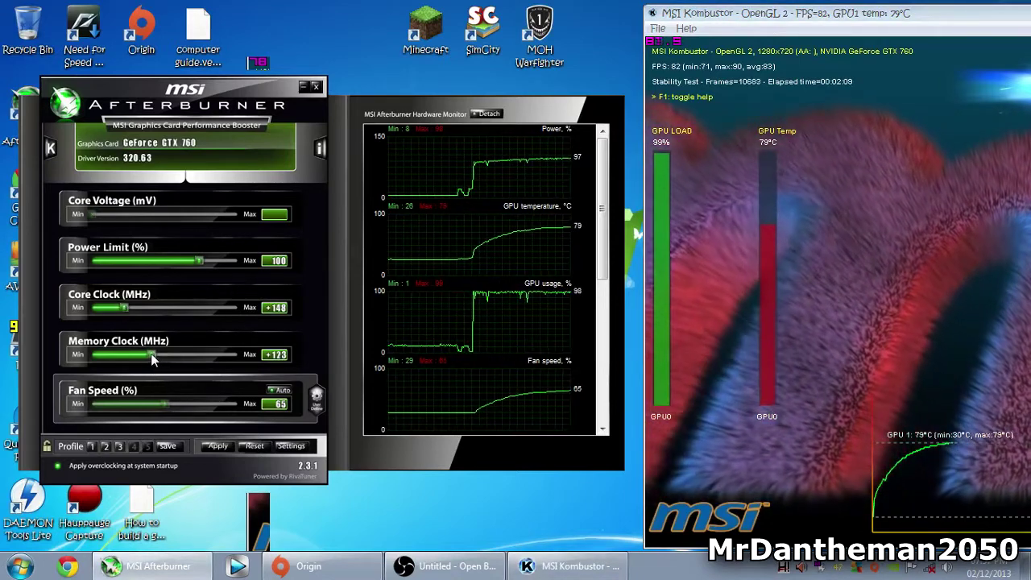
{"action": "left_click_drag", "start_coordinate": [150, 354], "coordinate": [156, 359]}
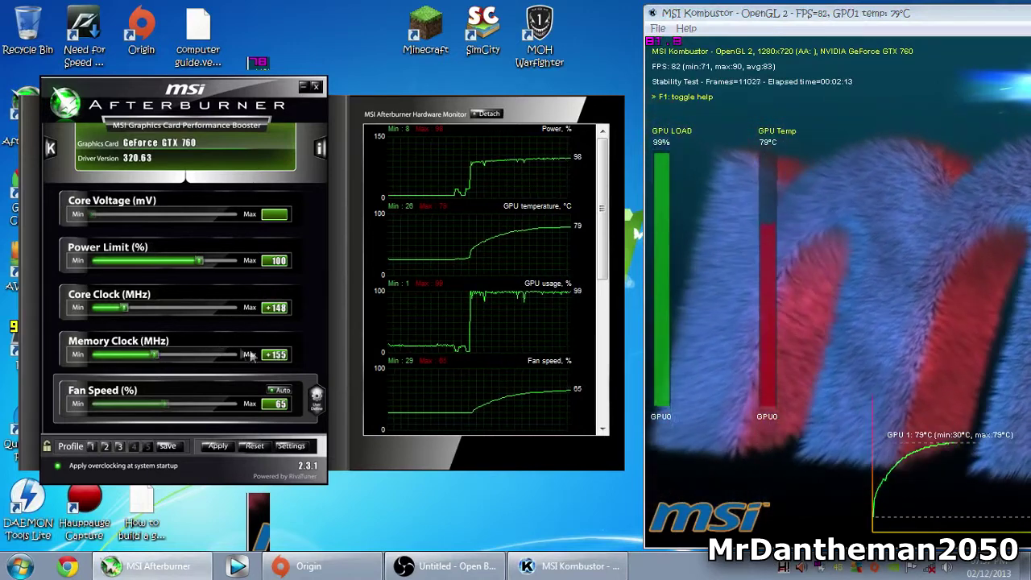
{"action": "left_click", "coordinate": [224, 449]}
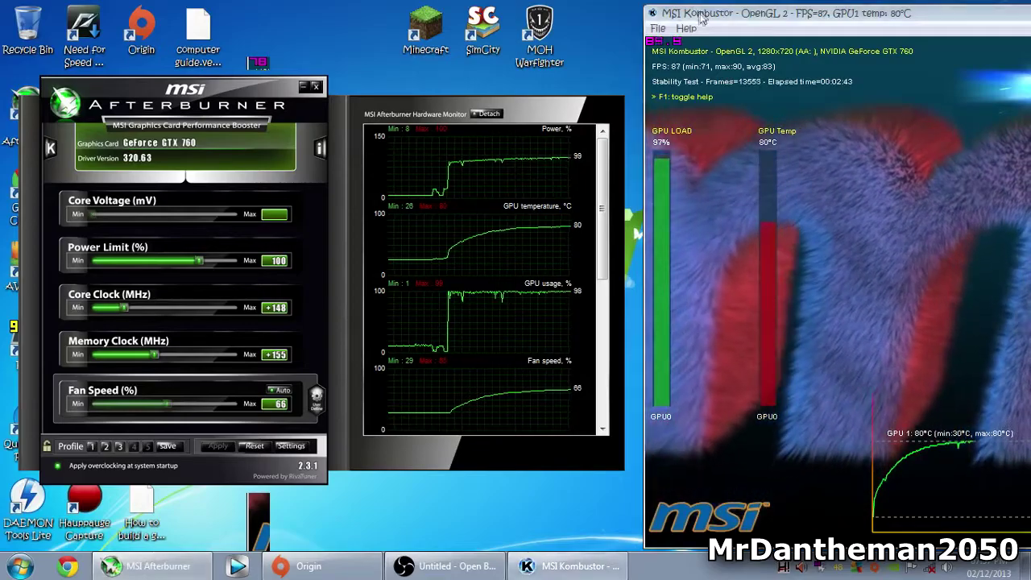
{"action": "double_click", "coordinate": [730, 11]}
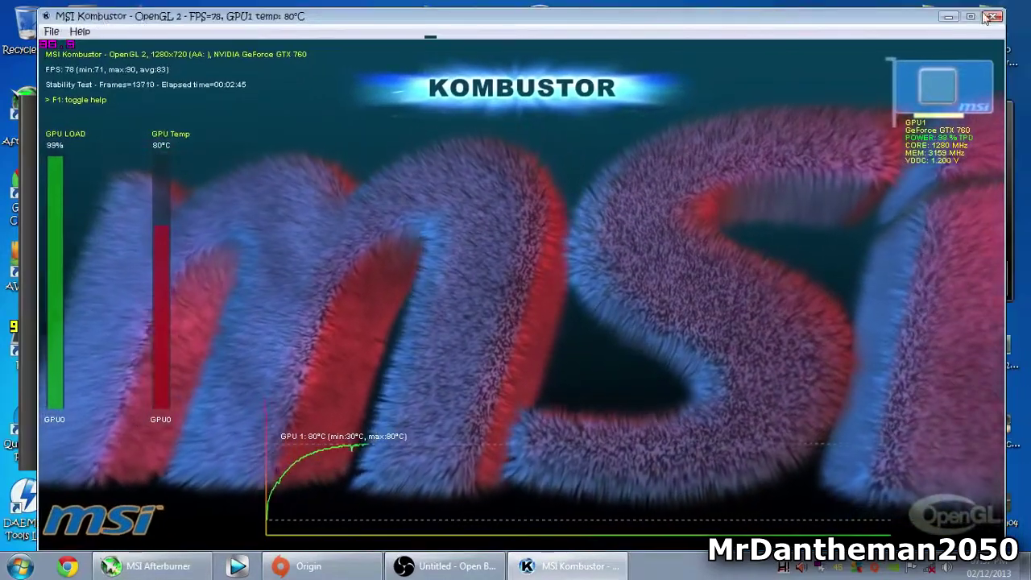
- Exit the Kombustor test with Esc and move Afterburner back to the screen centre
{"action": "key", "text": "Escape"}
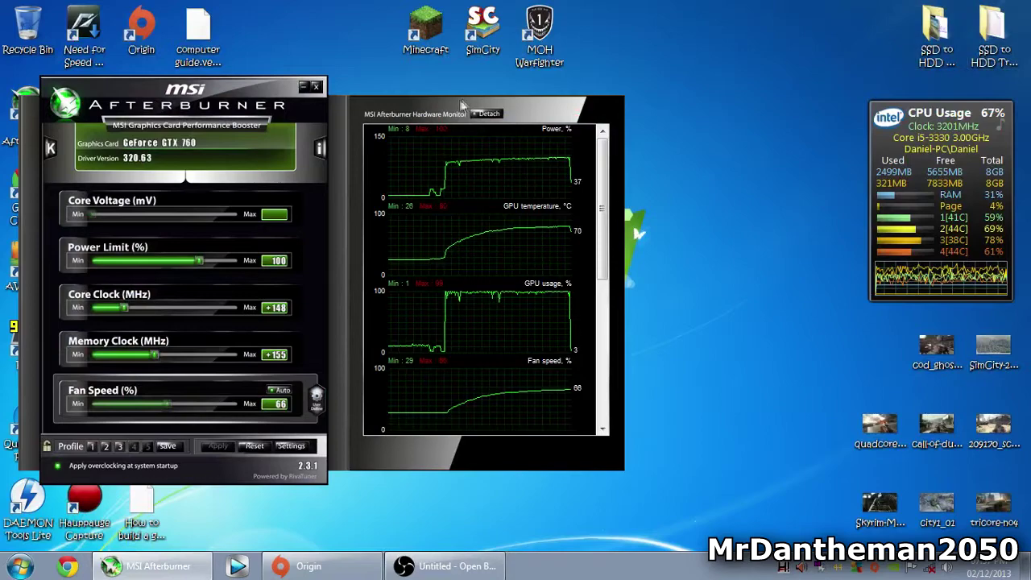
{"action": "left_click_drag", "start_coordinate": [465, 106], "coordinate": [669, 137]}
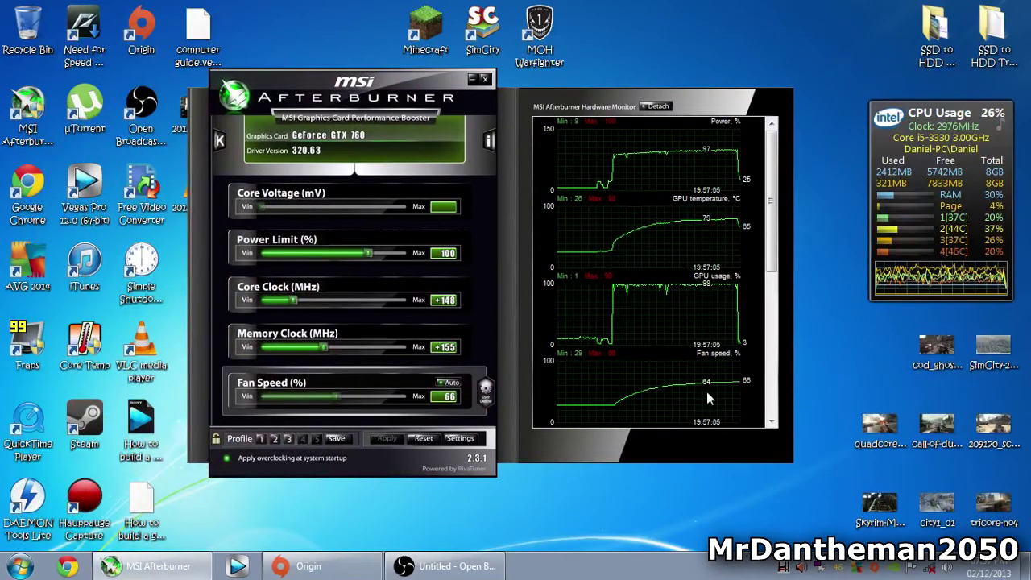